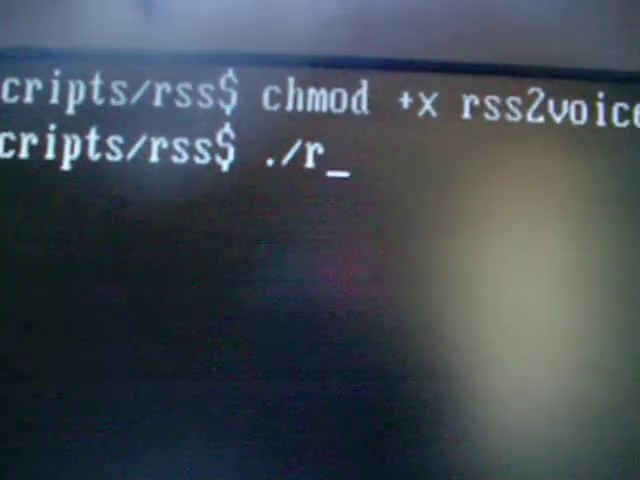
# - Tab-complete the rss2voice script name in the ./r run command
pyautogui.press('Tab')
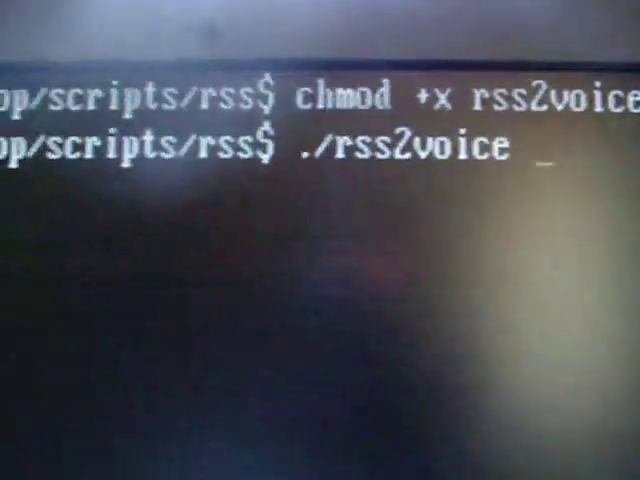